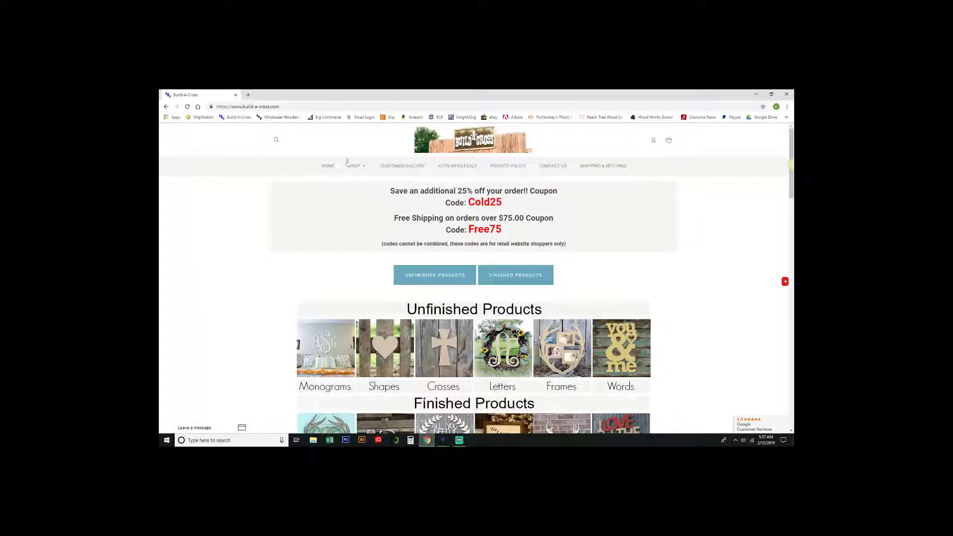
# Search Google for Build-A-Cross from a new tab
pyautogui.click(291, 107)
pyautogui.write('chrome://newtab?ie=UTF-8')
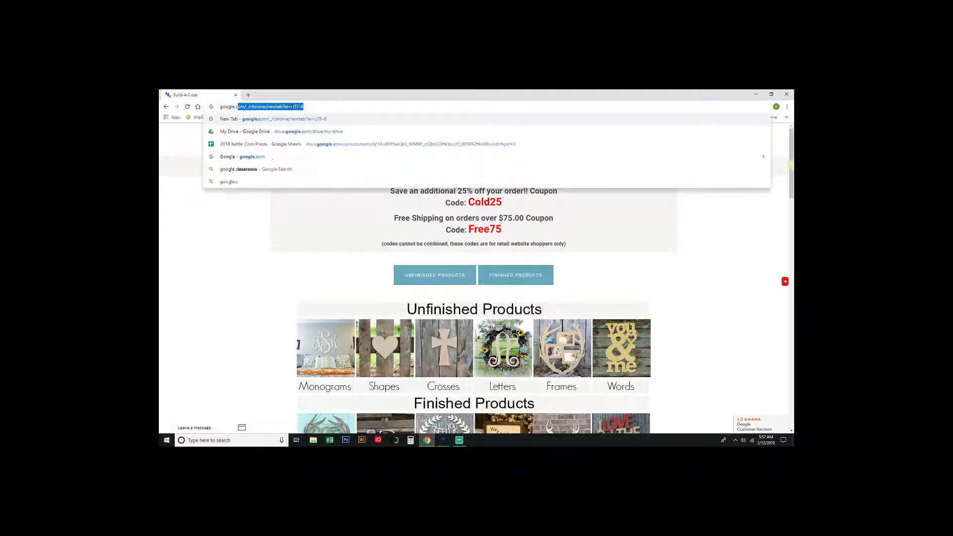
pyautogui.press('Return')
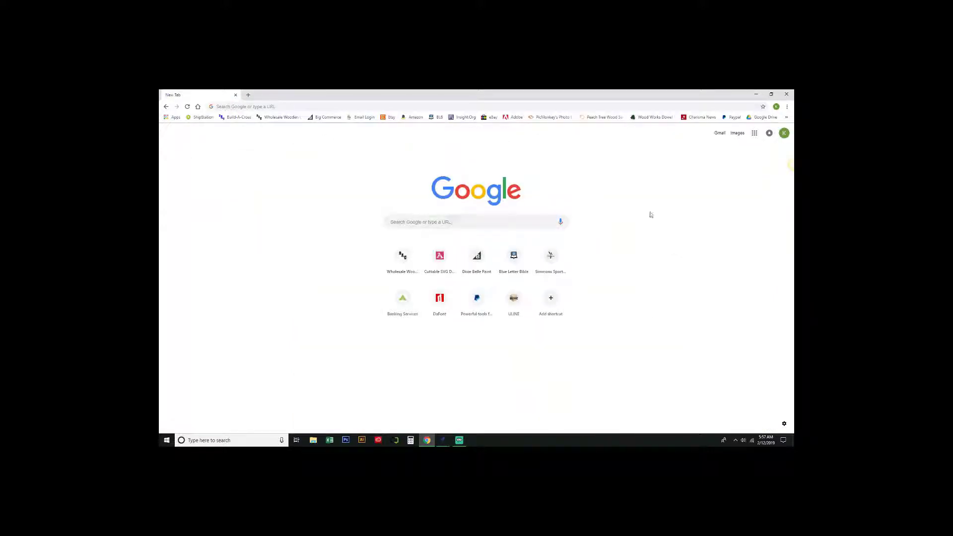
pyautogui.click(461, 223)
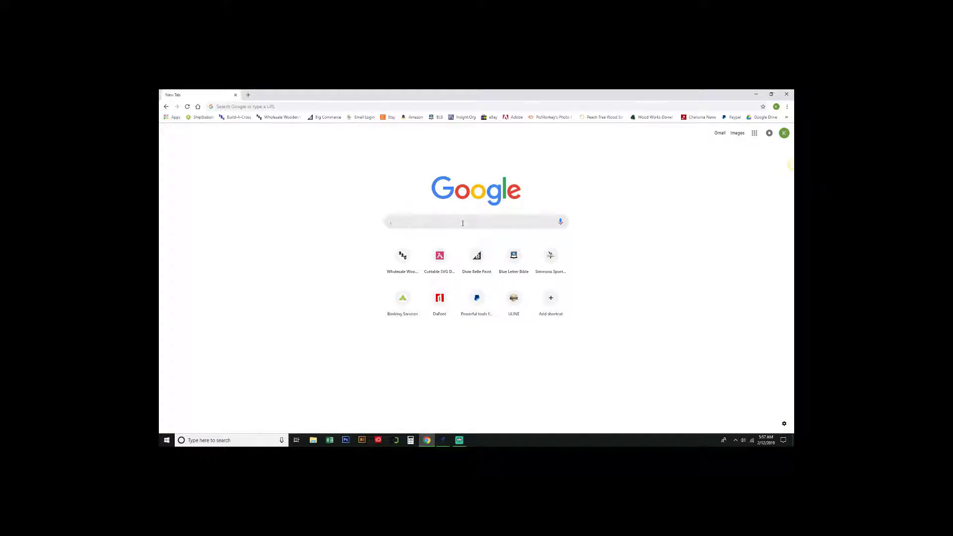
pyautogui.write('buildacros')
pyautogui.press('Return')
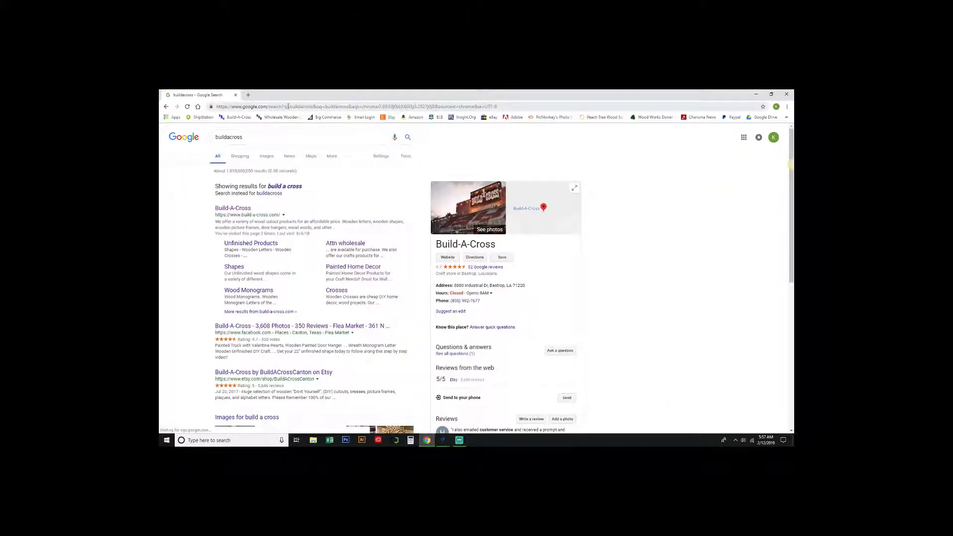
# Go to the Build-A-Cross home page and open the ATTN WHOLESALE page
pyautogui.click(288, 108)
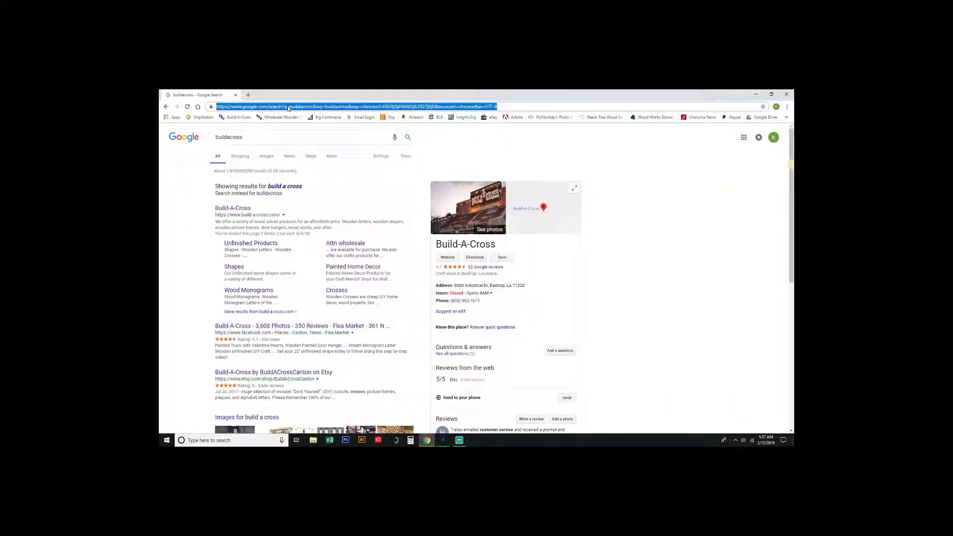
pyautogui.write('www.')
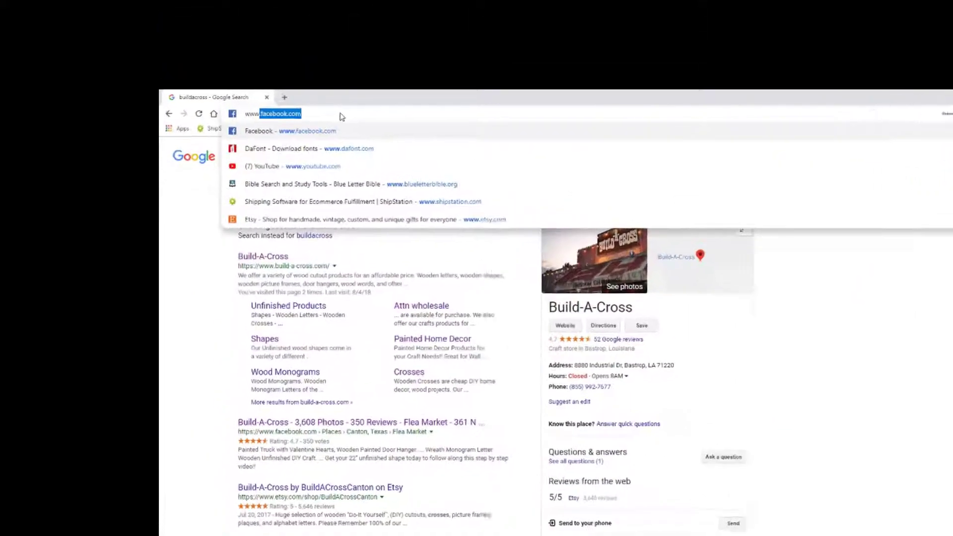
pyautogui.write('b')
pyautogui.write('uil')
pyautogui.write('d-')
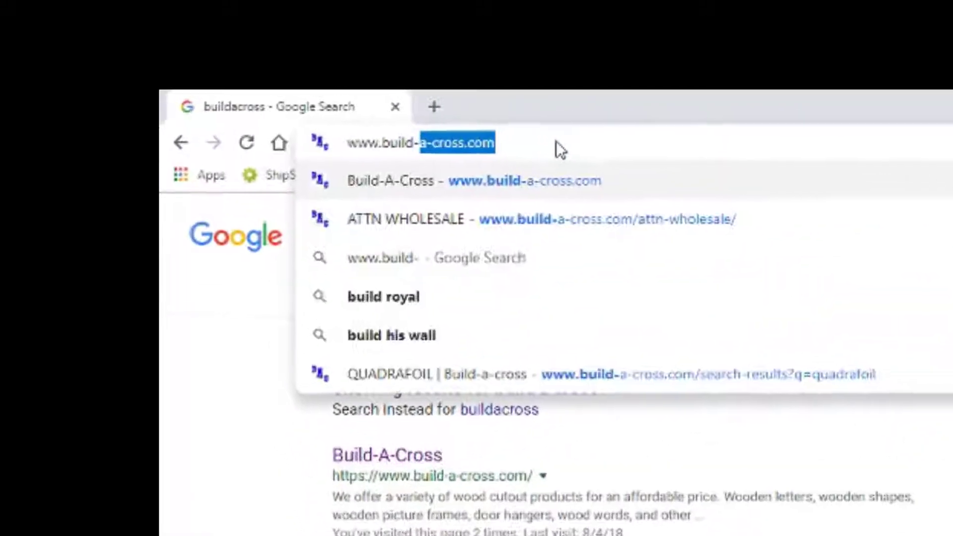
pyautogui.write('a-cross.com')
pyautogui.press('Return')
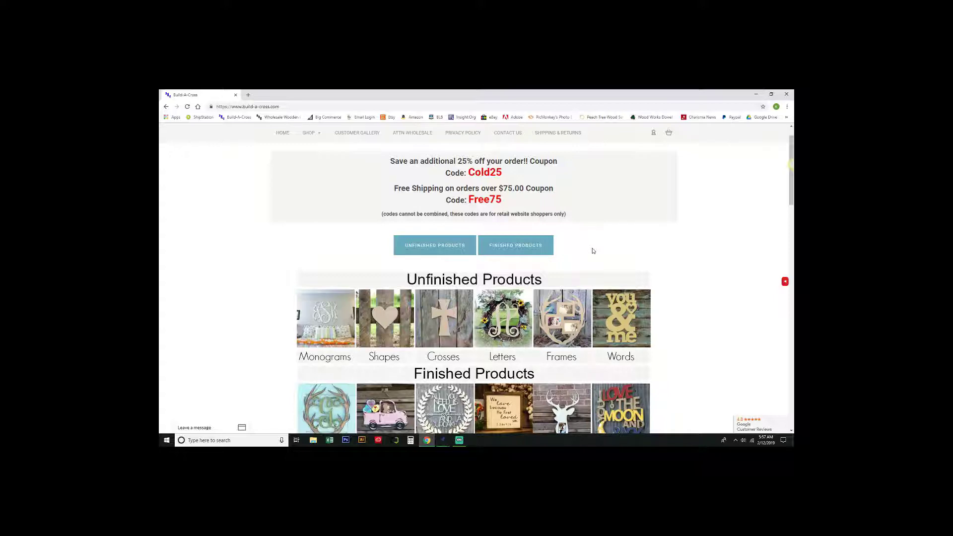
pyautogui.scroll(1, 595, 253)
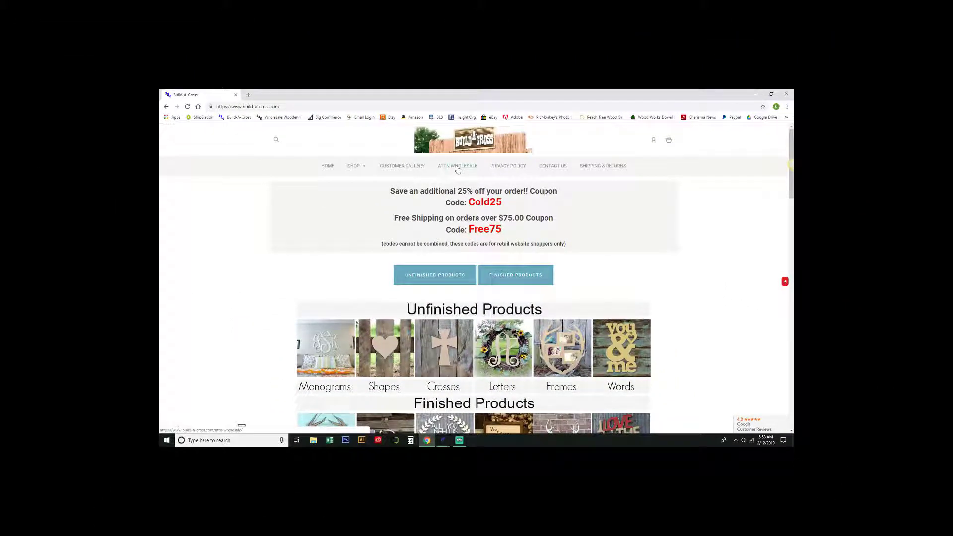
pyautogui.click(458, 166)
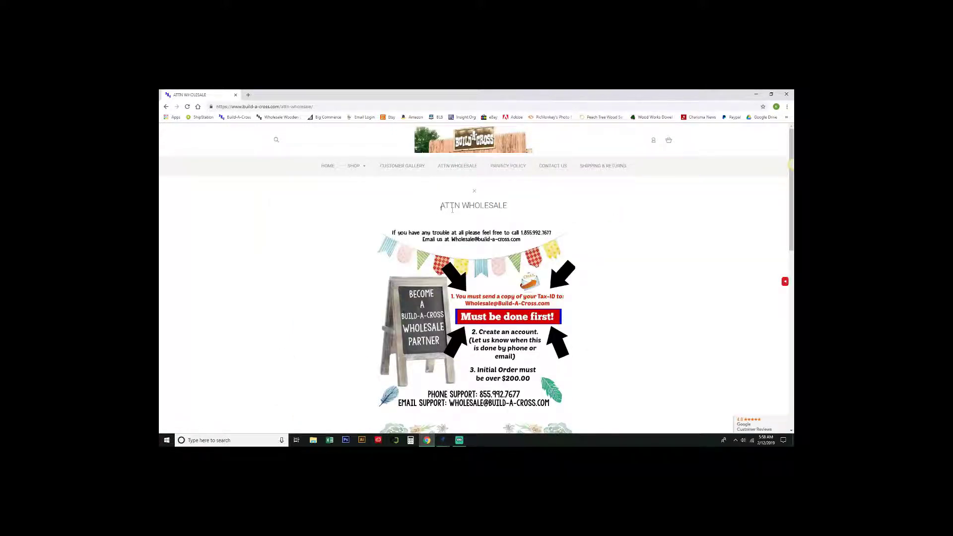
pyautogui.scroll(-3, 583, 213)
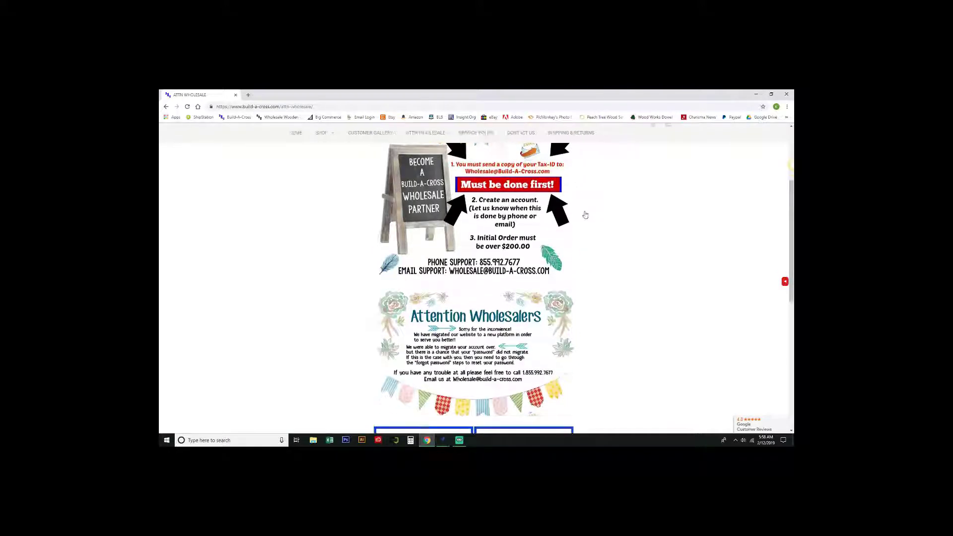
pyautogui.scroll(-3, 582, 213)
pyautogui.scroll(-3, 591, 213)
pyautogui.scroll(3, 591, 214)
pyautogui.scroll(3, 591, 215)
pyautogui.scroll(2, 594, 218)
pyautogui.scroll(3, 595, 222)
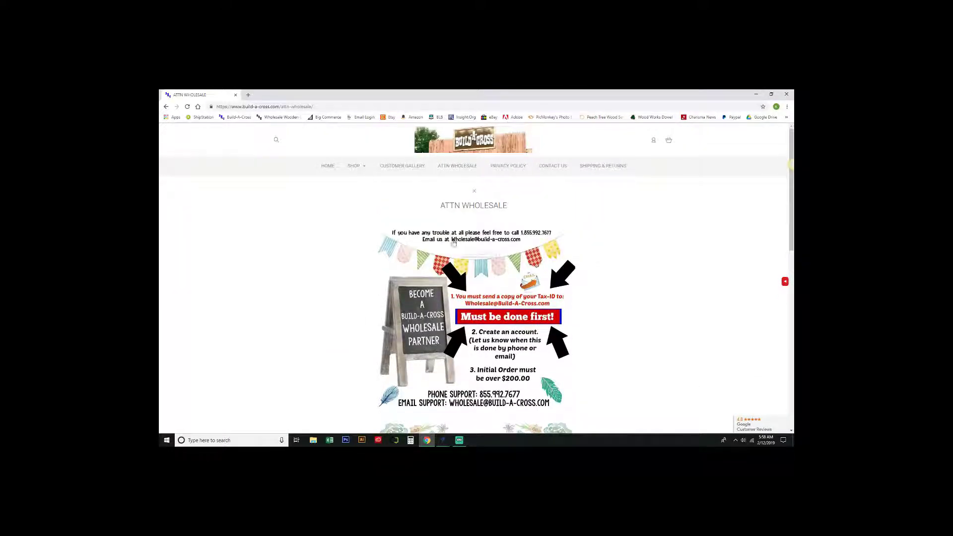
pyautogui.scroll(-1, 474, 256)
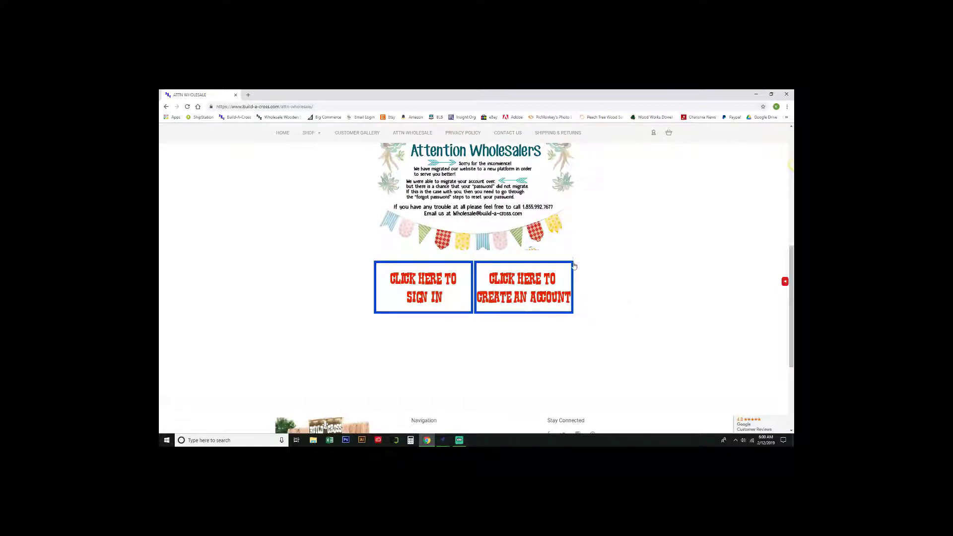
# Open the Create Account form and fill in email, password, confirmation and Tax I.D. Number
pyautogui.click(523, 281)
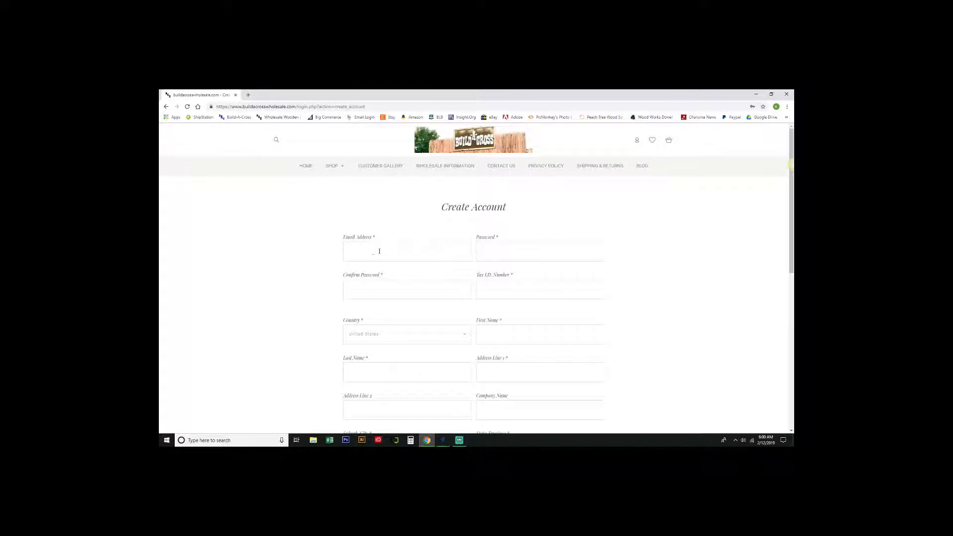
pyautogui.scroll(-3, 541, 252)
pyautogui.scroll(-2, 470, 300)
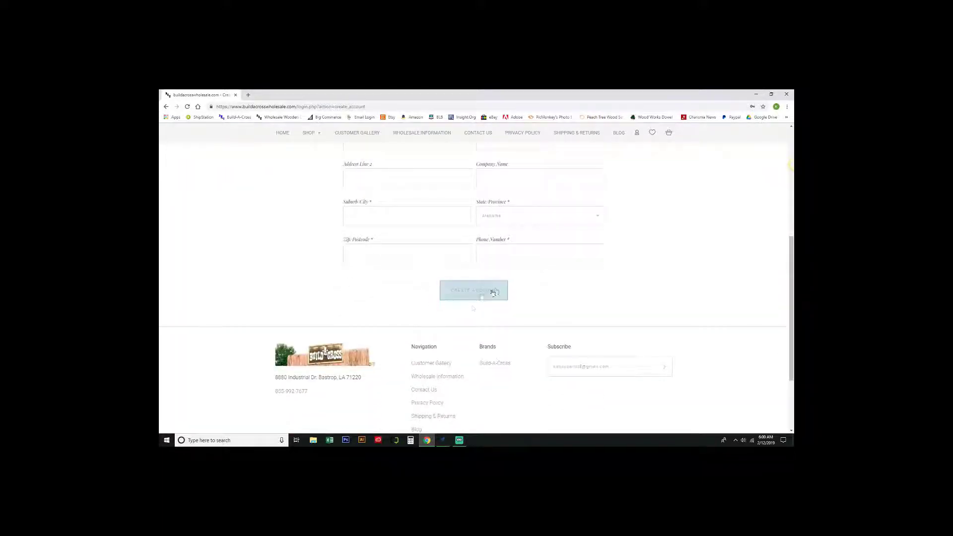
pyautogui.scroll(5, 465, 279)
pyautogui.scroll(2, 464, 280)
pyautogui.click(379, 247)
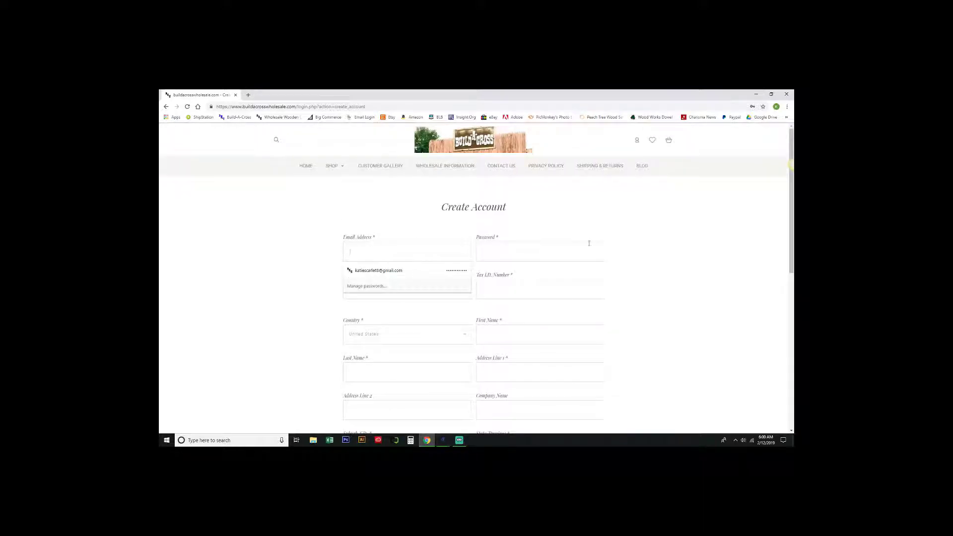
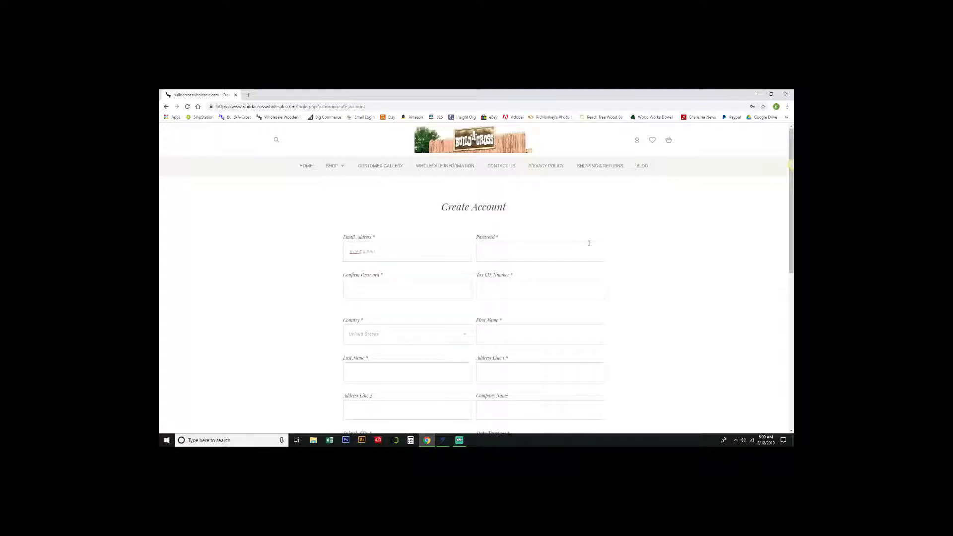
pyautogui.moveTo(517, 288); pyautogui.dragTo(504, 289)
pyautogui.scroll(-2, 402, 333)
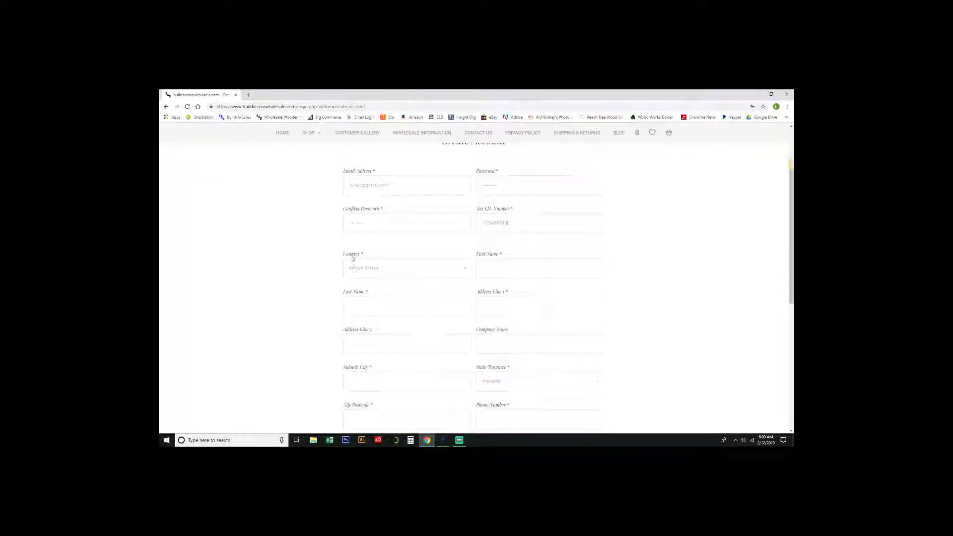
# Enter first and last name, the first address line, company name and city Bastrop
pyautogui.click(514, 273)
pyautogui.press('Tab')
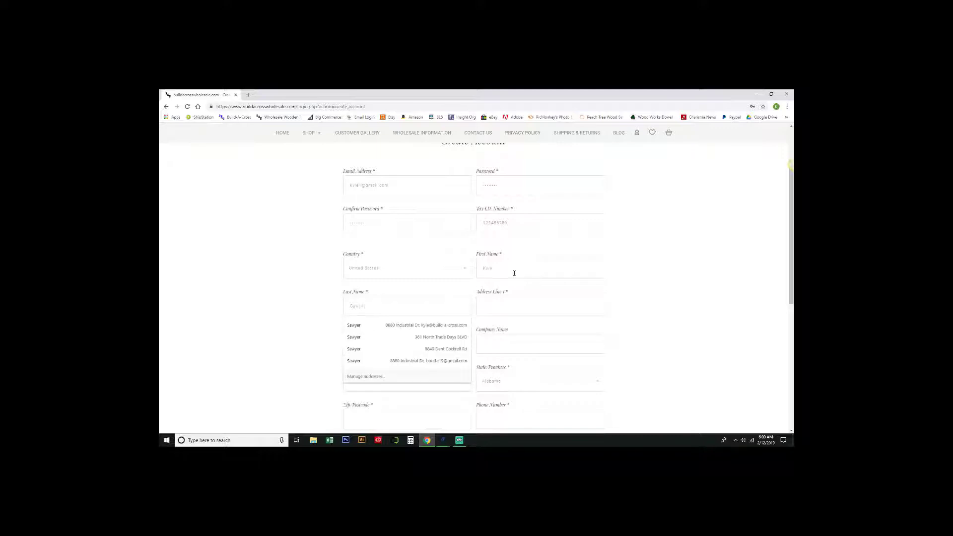
pyautogui.press('Tab')
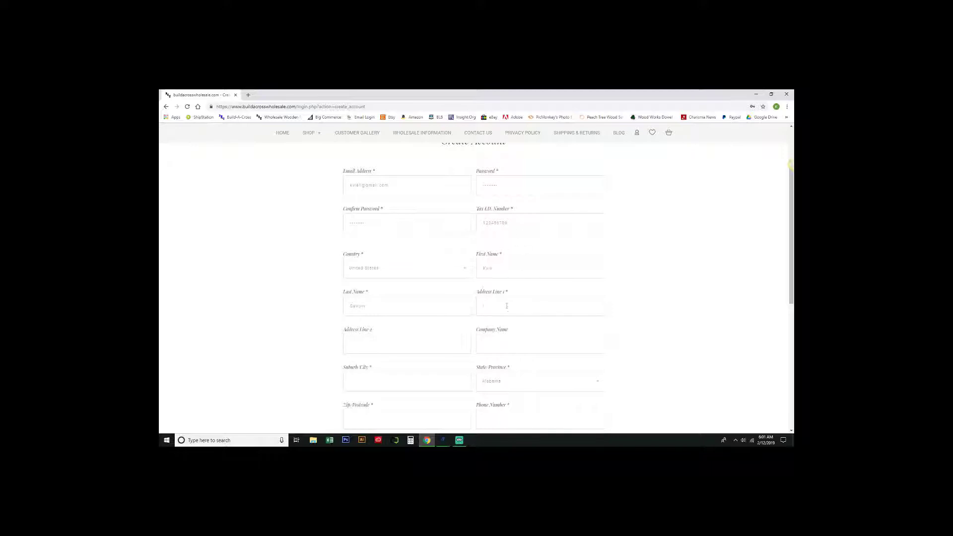
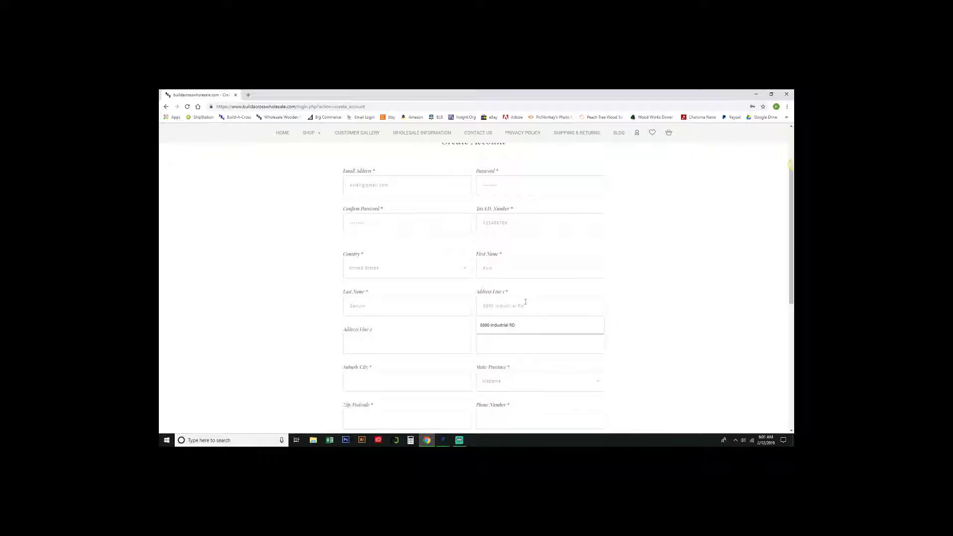
pyautogui.scroll(-2, 427, 335)
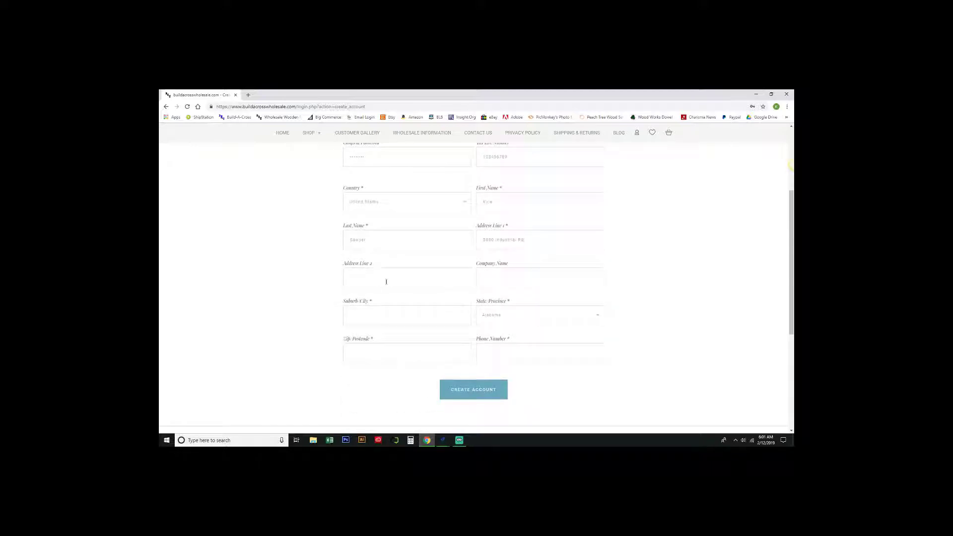
pyautogui.click(506, 278)
pyautogui.write('Build-A-Cross')
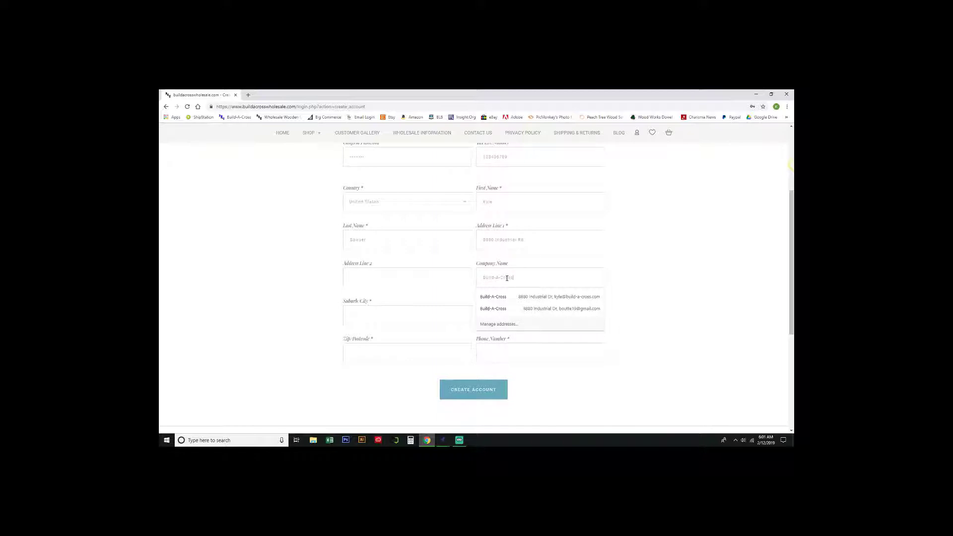
pyautogui.click(395, 315)
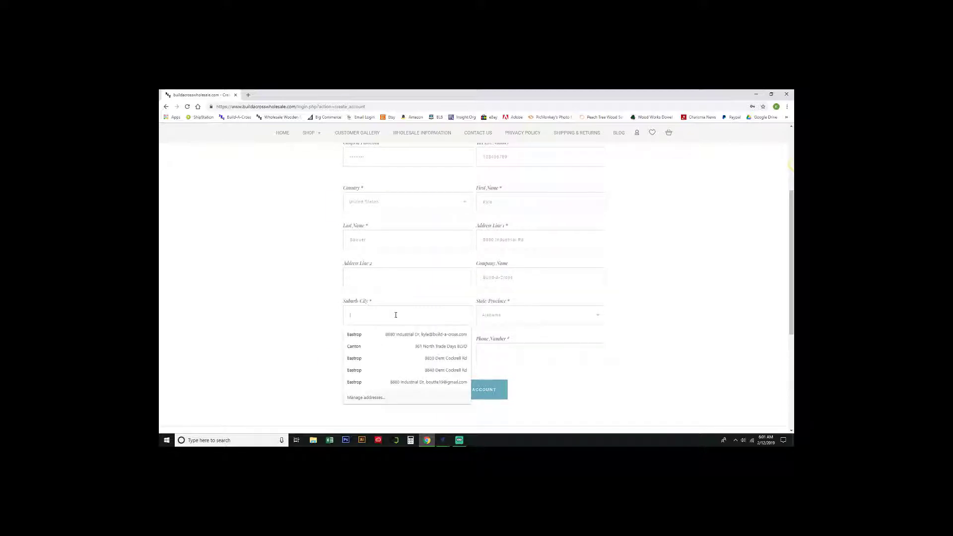
pyautogui.write('ba')
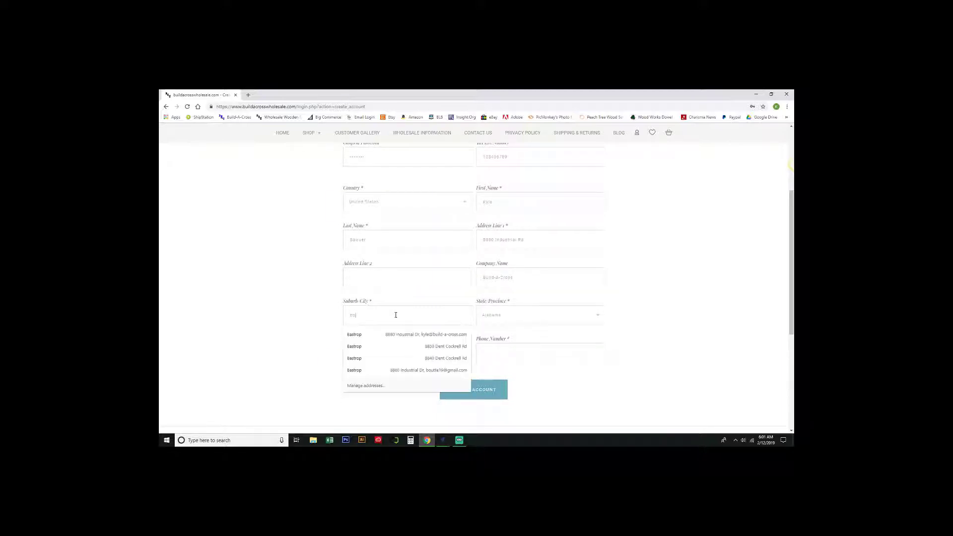
pyautogui.write('strop')
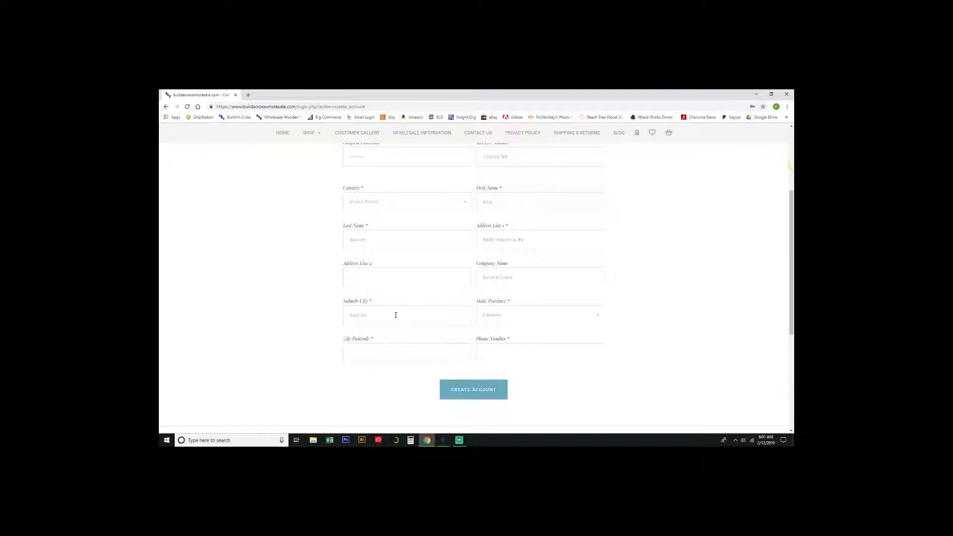
# Choose Louisiana as the state, then fill in the zip code and saved phone number
pyautogui.click(496, 318)
pyautogui.press('l')
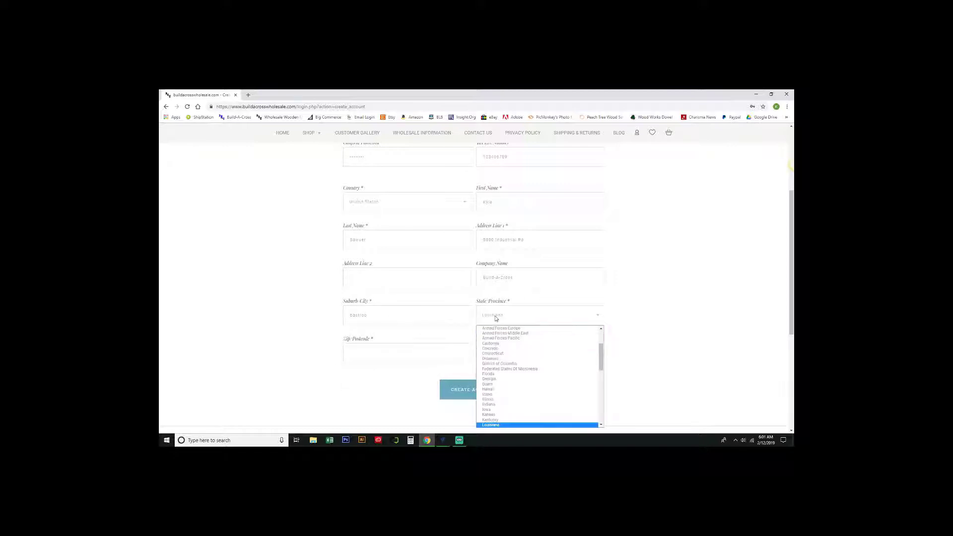
pyautogui.click(489, 425)
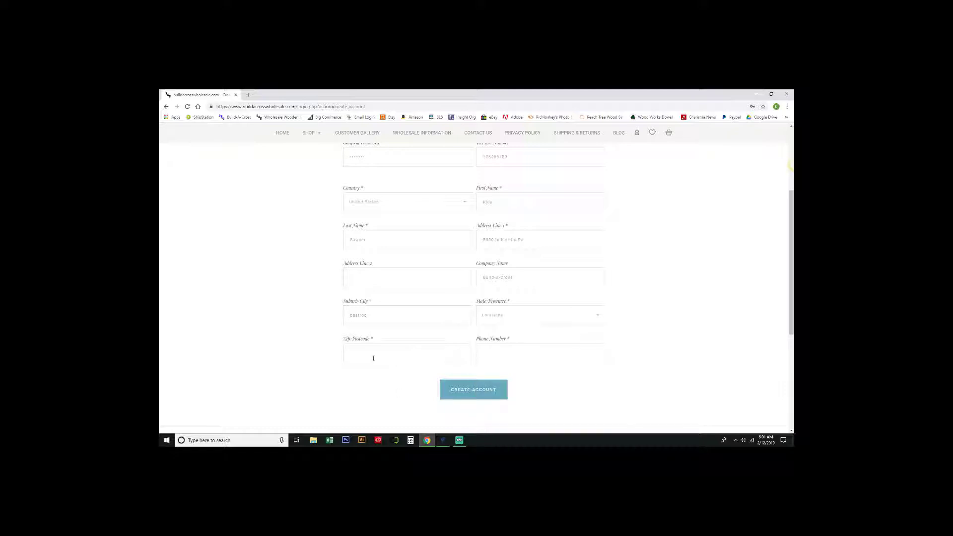
pyautogui.click(392, 348)
pyautogui.write('71220')
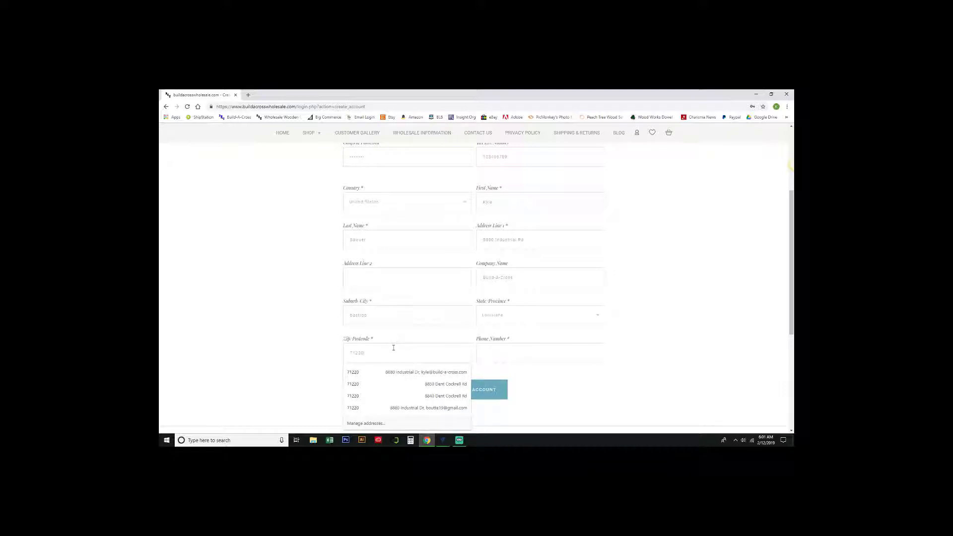
pyautogui.click(503, 355)
pyautogui.press('Up')
pyautogui.press('Up')
pyautogui.press('Return')
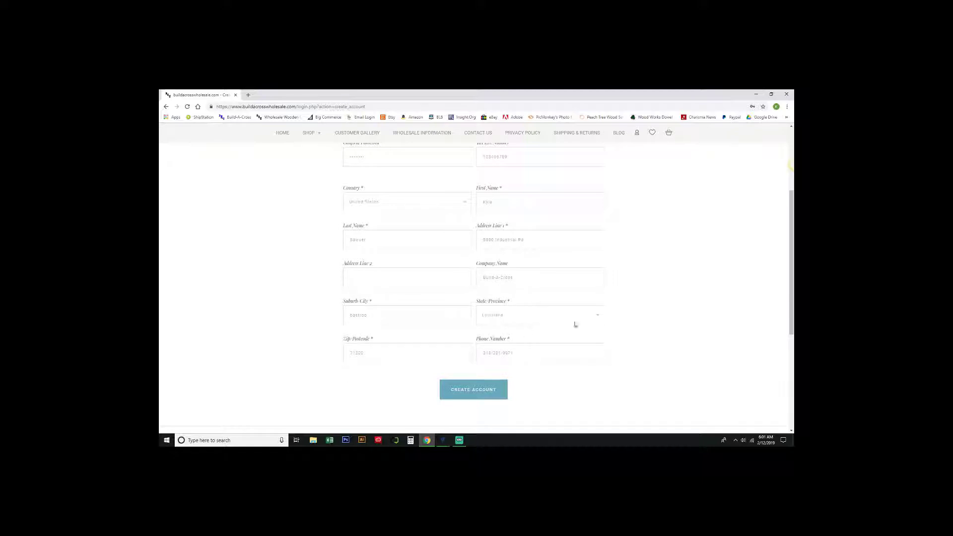
pyautogui.scroll(3, 518, 245)
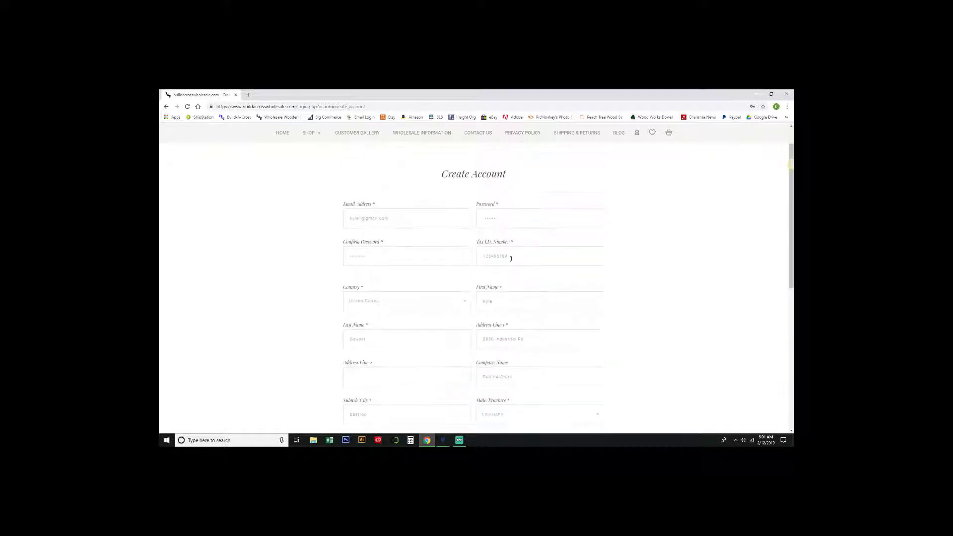
pyautogui.scroll(-3, 507, 251)
# Recheck the zip, second address line and first name, then submit the account form
pyautogui.click(367, 354)
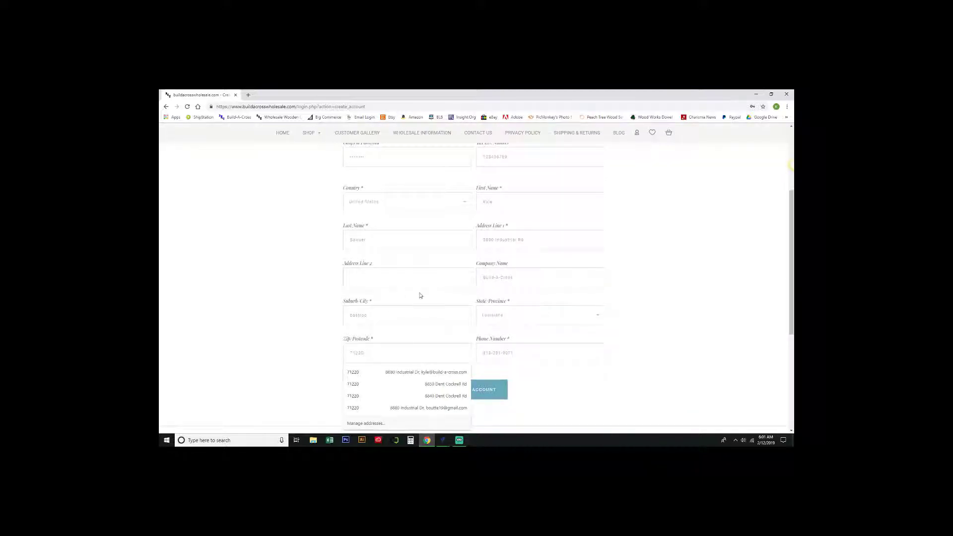
pyautogui.click(423, 277)
pyautogui.scroll(1, 431, 276)
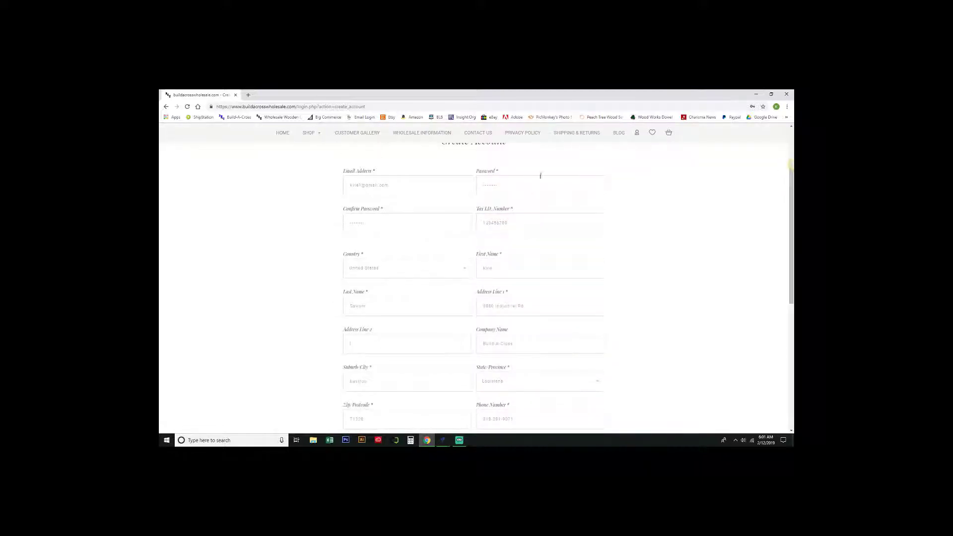
pyautogui.click(513, 268)
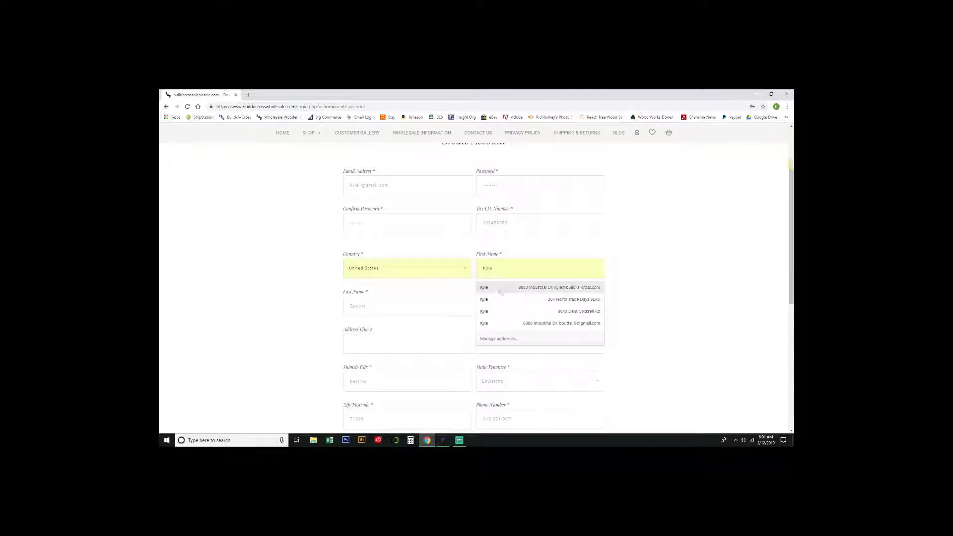
pyautogui.click(488, 272)
pyautogui.scroll(-3, 555, 320)
pyautogui.scroll(1, 521, 273)
pyautogui.scroll(-1, 526, 279)
pyautogui.click(461, 298)
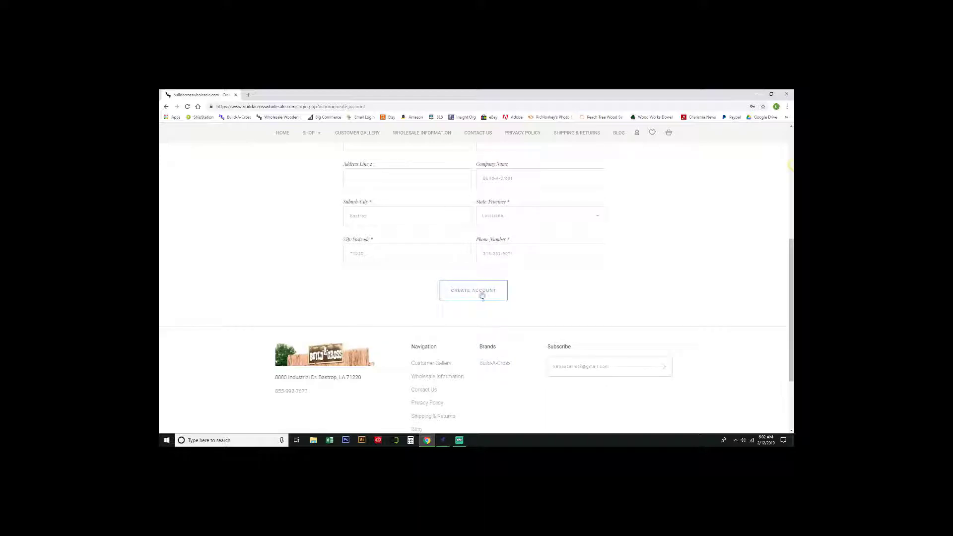
pyautogui.click(480, 296)
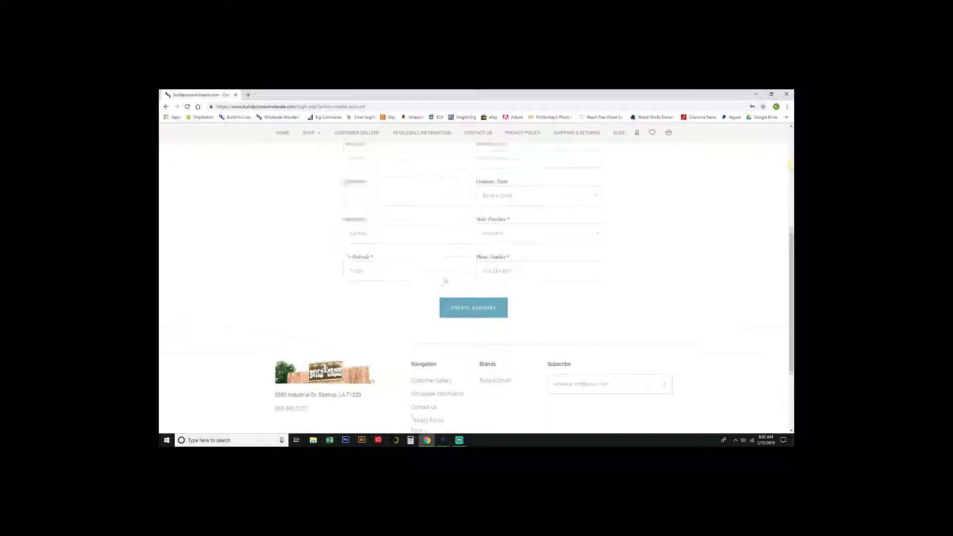
pyautogui.click(511, 227)
pyautogui.write('Kyle')
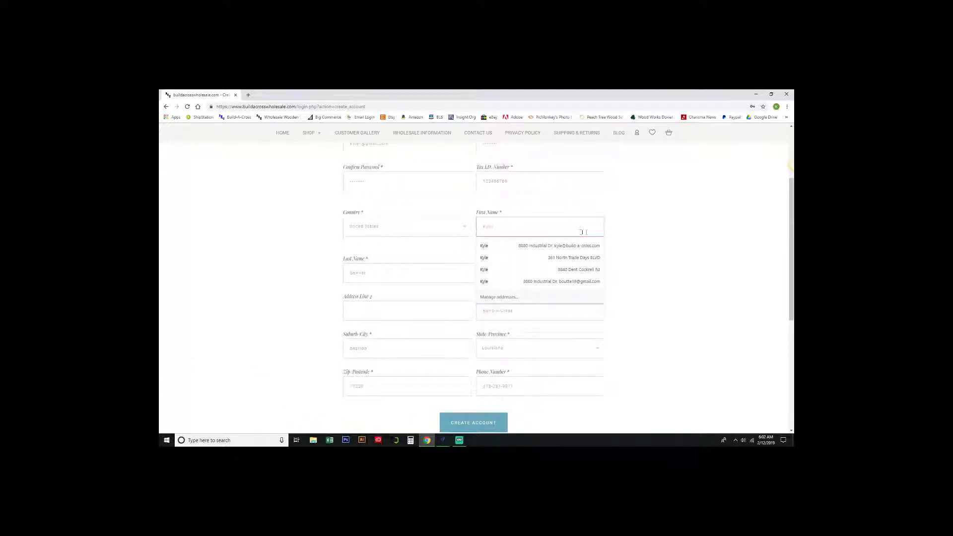
pyautogui.click(717, 248)
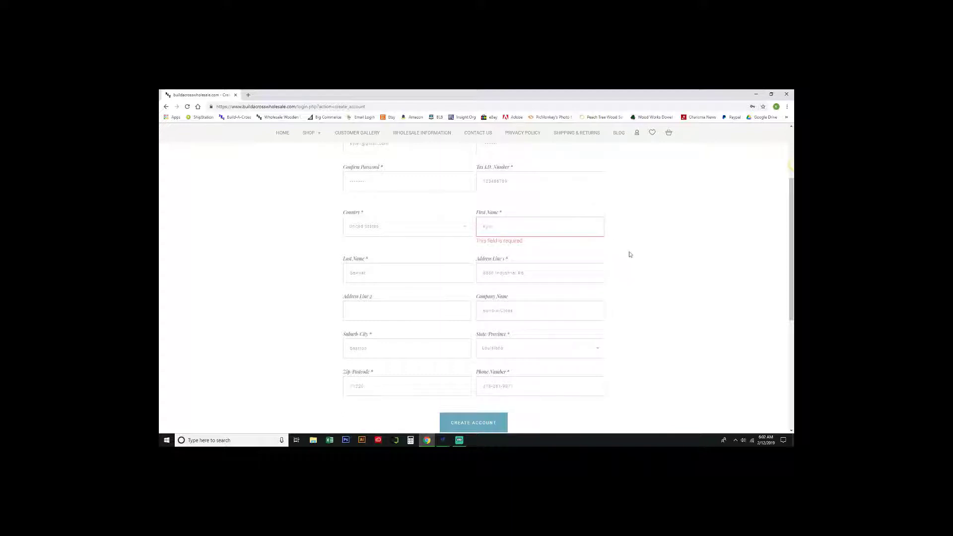
pyautogui.scroll(-1, 629, 254)
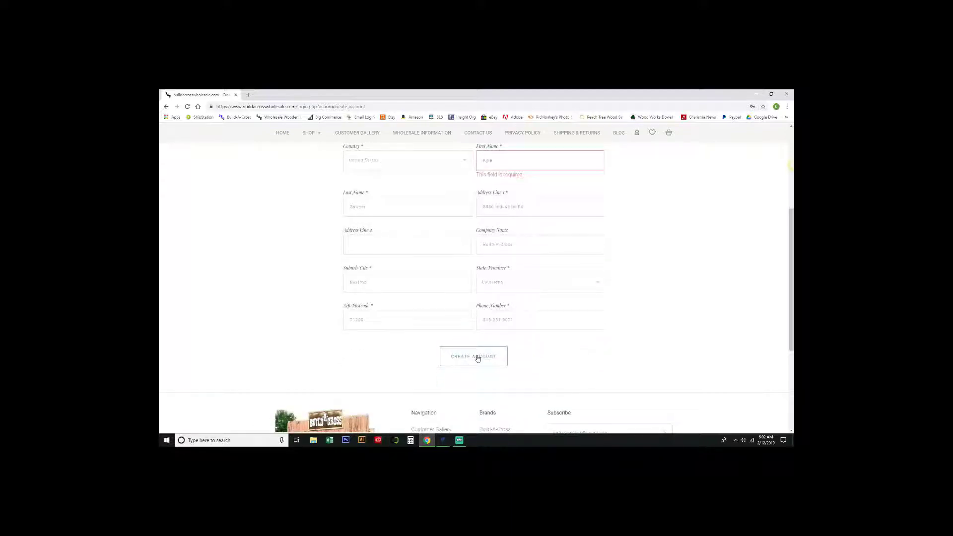
# Submit the completed form and highlight the Account Created confirmation heading
pyautogui.click(478, 358)
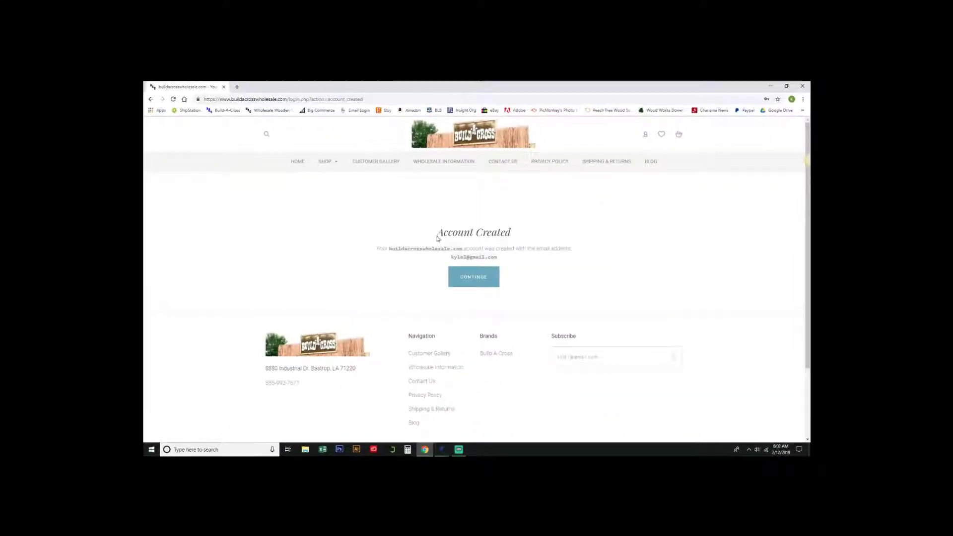
pyautogui.moveTo(437, 237); pyautogui.dragTo(524, 238)
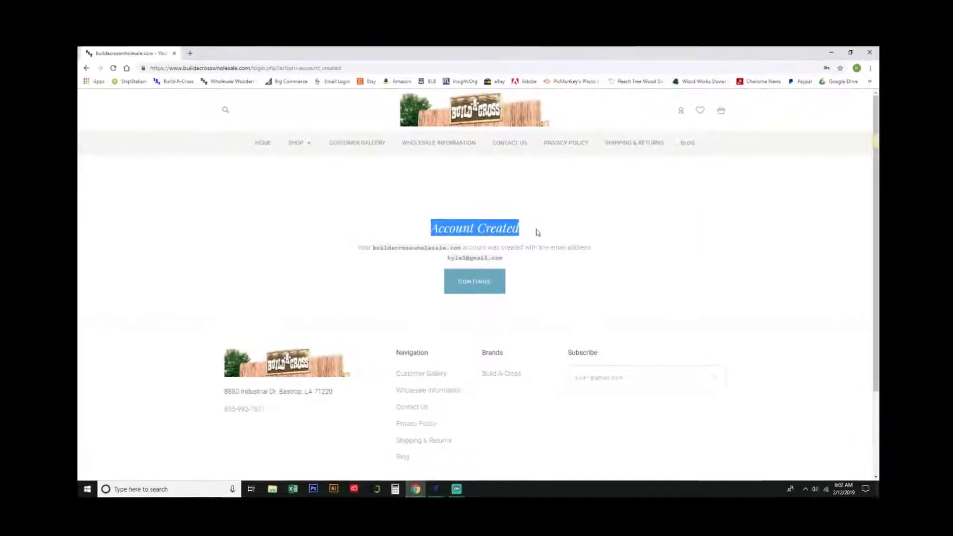
pyautogui.click(579, 233)
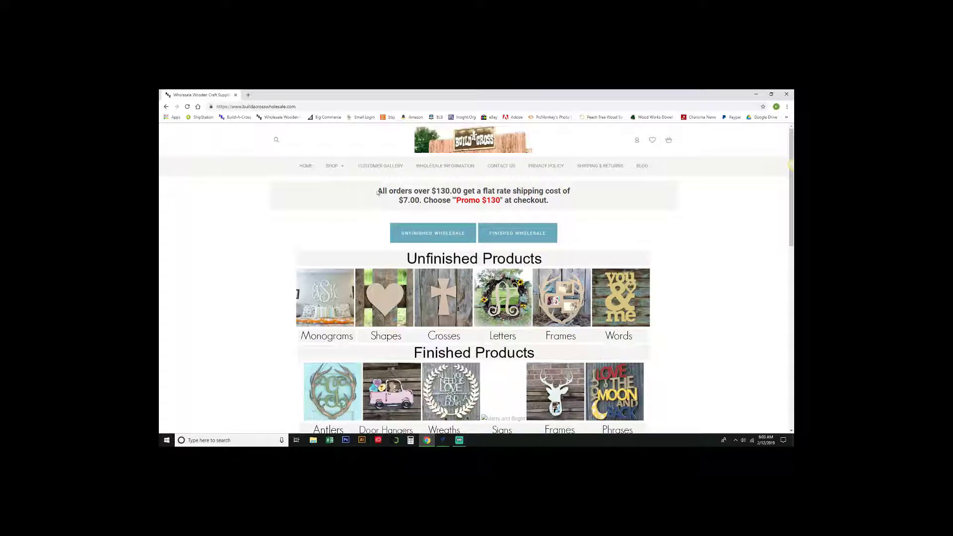
pyautogui.moveTo(377, 190)
pyautogui.mouseDown()
pyautogui.moveTo(596, 202)
pyautogui.moveTo(353, 193)
pyautogui.moveTo(613, 197)
pyautogui.mouseUp()
pyautogui.click(610, 206)
pyautogui.moveTo(551, 201); pyautogui.dragTo(365, 191)
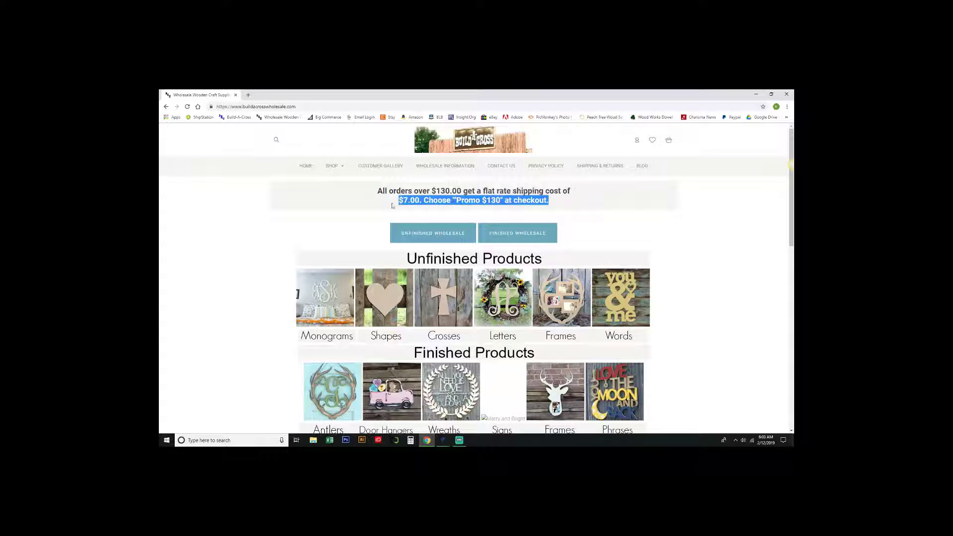
pyautogui.click(362, 200)
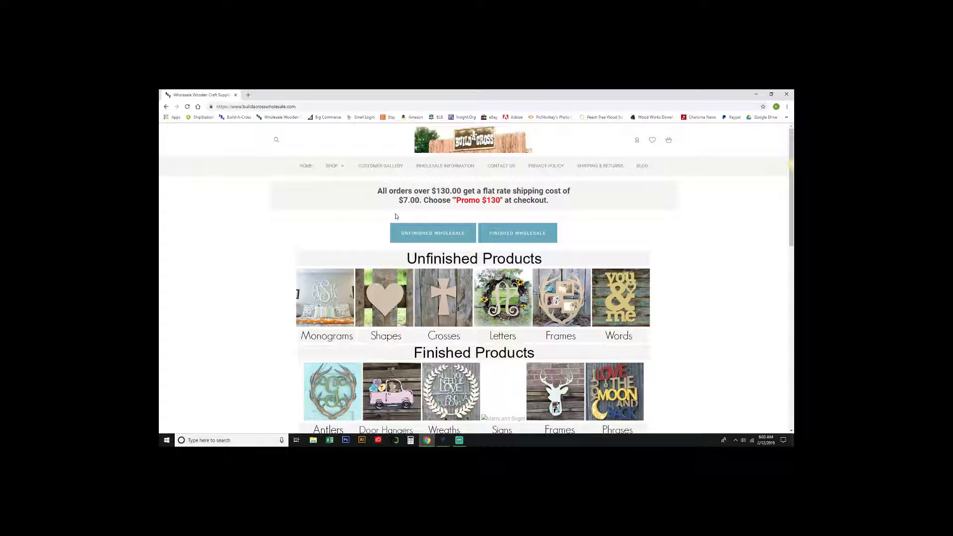
pyautogui.scroll(-3, 395, 216)
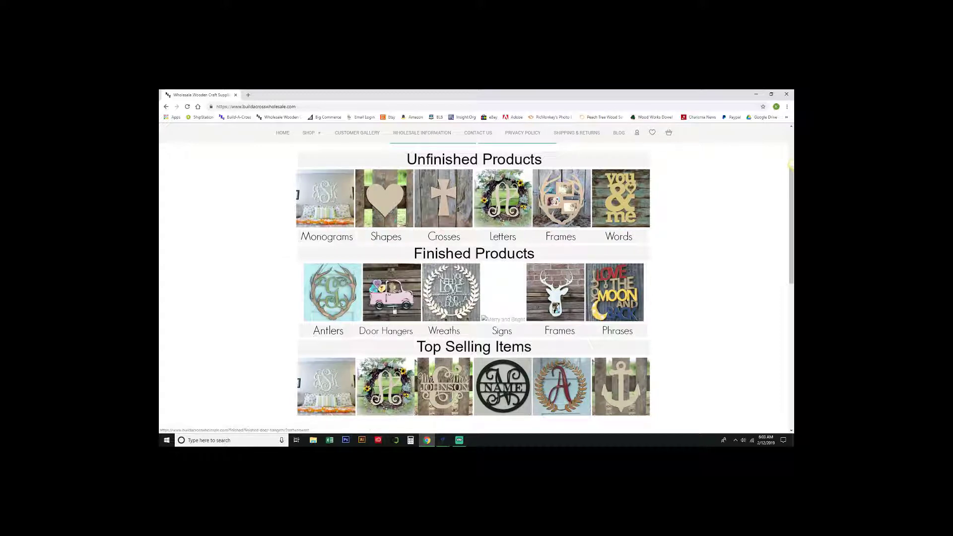
pyautogui.click(393, 307)
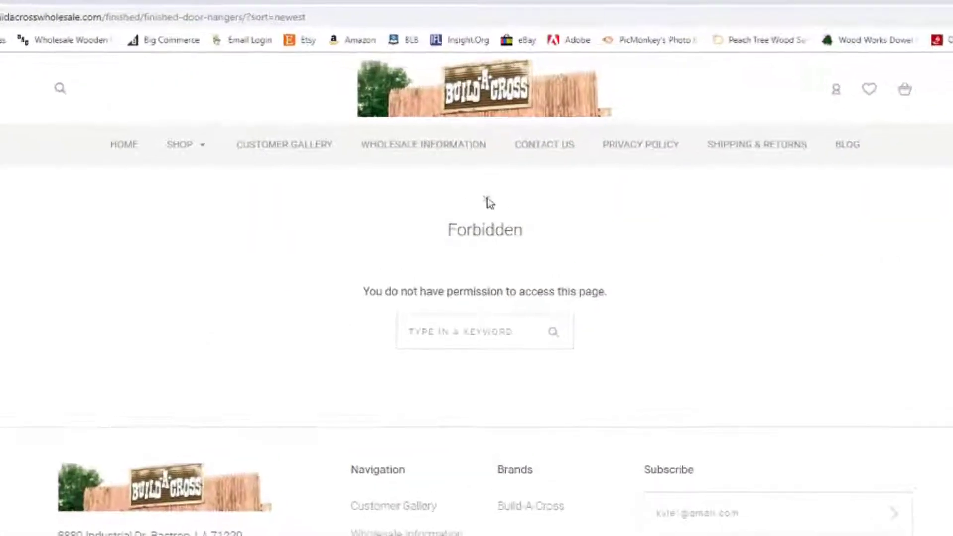
pyautogui.moveTo(447, 229); pyautogui.dragTo(615, 267)
pyautogui.click(653, 303)
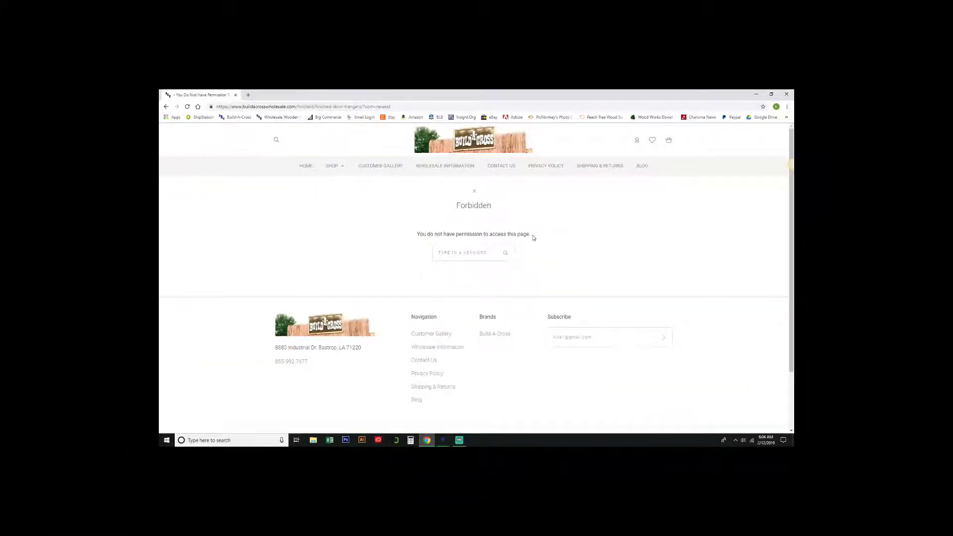
pyautogui.moveTo(534, 237); pyautogui.dragTo(385, 208)
pyautogui.click(386, 206)
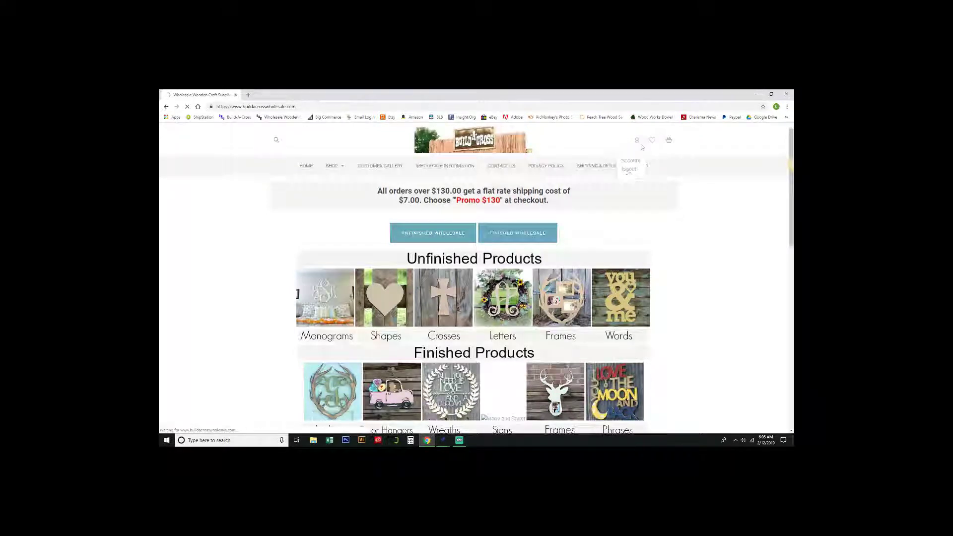
# Sign out, sign back in as the wholesaler, and view the empty Orders page
pyautogui.click(627, 170)
pyautogui.click(367, 361)
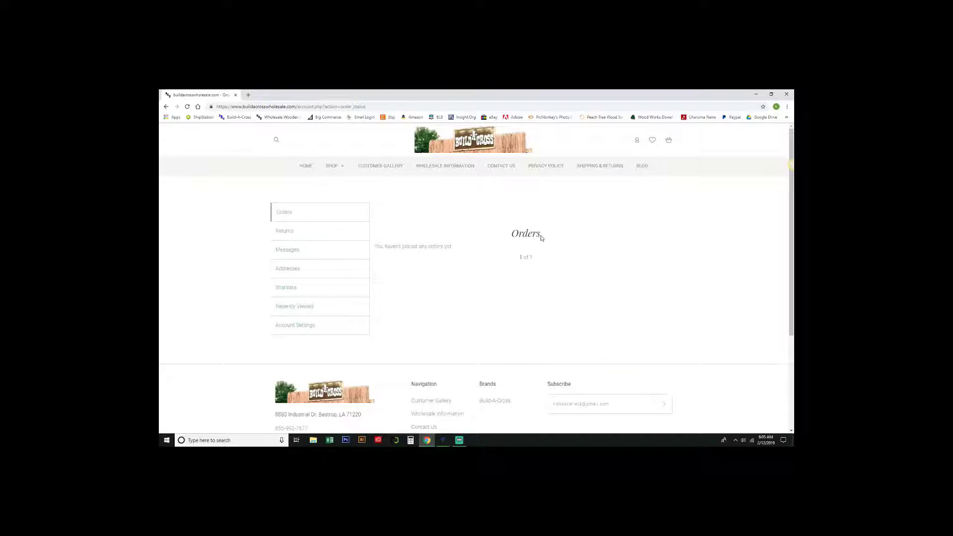
pyautogui.moveTo(543, 234); pyautogui.dragTo(511, 234)
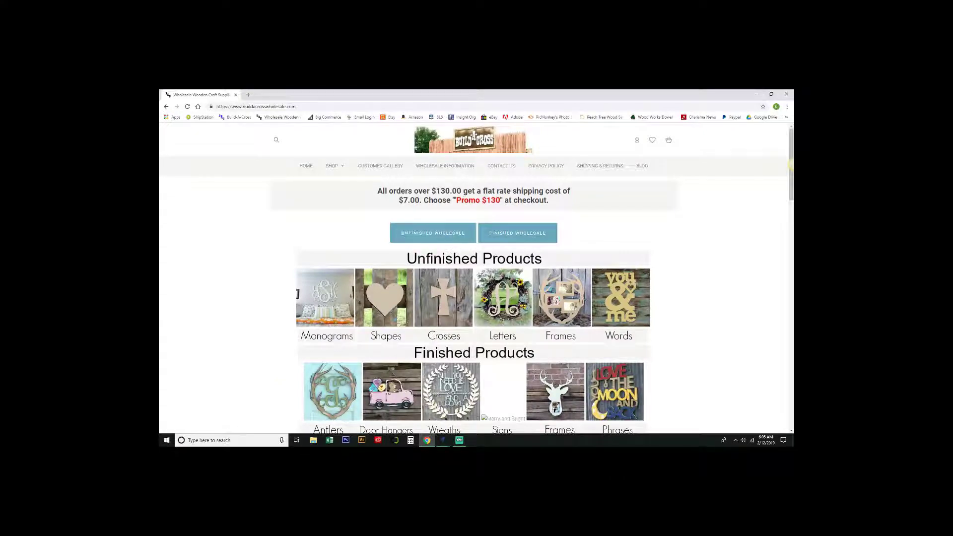
pyautogui.scroll(-3, 430, 214)
pyautogui.scroll(-3, 473, 380)
pyautogui.scroll(1, 473, 381)
pyautogui.scroll(2, 474, 380)
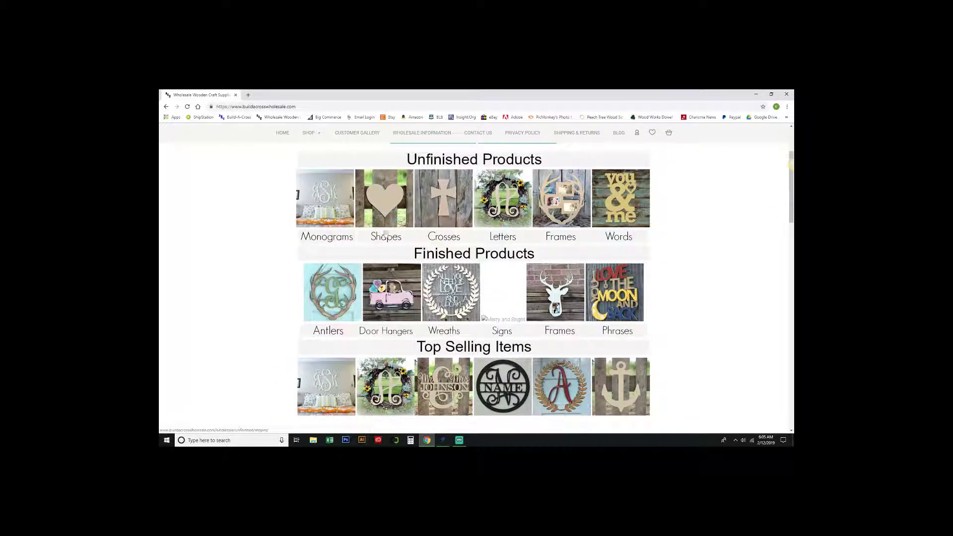
# Open Finished Door Hangers and highlight the first three products' wholesale prices
pyautogui.click(408, 295)
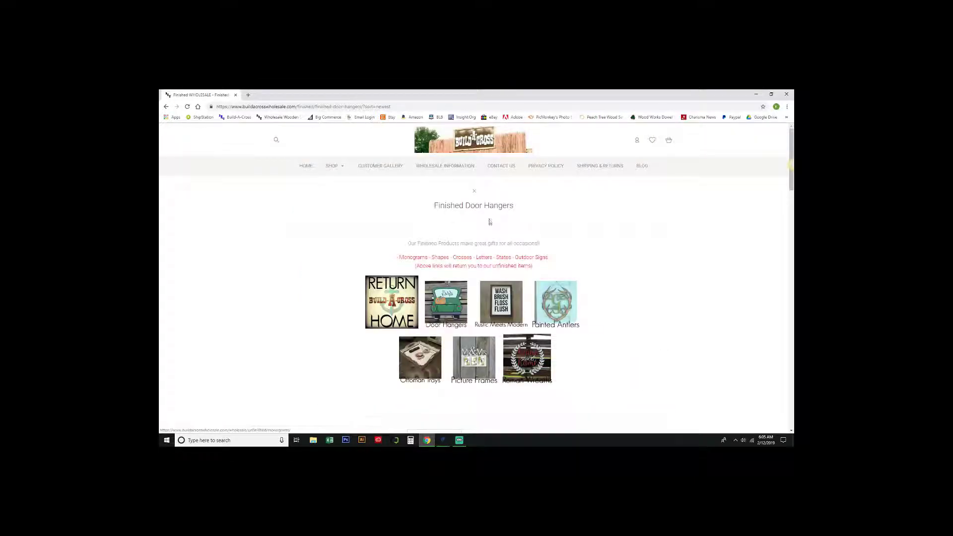
pyautogui.scroll(-4, 536, 225)
pyautogui.scroll(-2, 604, 223)
pyautogui.scroll(-1, 630, 215)
pyautogui.scroll(-3, 662, 199)
pyautogui.scroll(-2, 733, 186)
pyautogui.scroll(-2, 733, 186)
pyautogui.scroll(-2, 733, 186)
pyautogui.scroll(-2, 733, 186)
pyautogui.scroll(-2, 733, 186)
pyautogui.scroll(-2, 734, 186)
pyautogui.scroll(-2, 733, 186)
pyautogui.scroll(-2, 727, 205)
pyautogui.scroll(3, 723, 221)
pyautogui.scroll(3, 714, 260)
pyautogui.scroll(1, 670, 267)
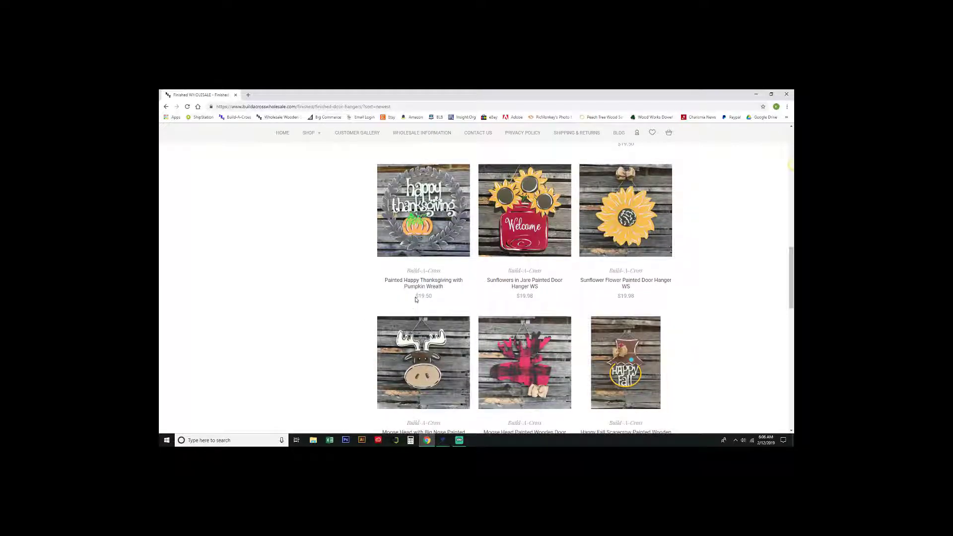
pyautogui.moveTo(415, 298); pyautogui.dragTo(434, 297)
pyautogui.moveTo(516, 296); pyautogui.dragTo(536, 297)
pyautogui.moveTo(617, 296); pyautogui.dragTo(635, 296)
# Repeatedly highlight and clear the Sunflower Flower hanger's price
pyautogui.click(616, 300)
pyautogui.click(629, 297)
pyautogui.doubleClick(625, 296)
pyautogui.click(619, 295)
pyautogui.doubleClick(625, 296)
pyautogui.click(629, 294)
pyautogui.scroll(2, 638, 294)
pyautogui.scroll(1, 644, 303)
pyautogui.scroll(2, 618, 291)
pyautogui.scroll(1, 588, 272)
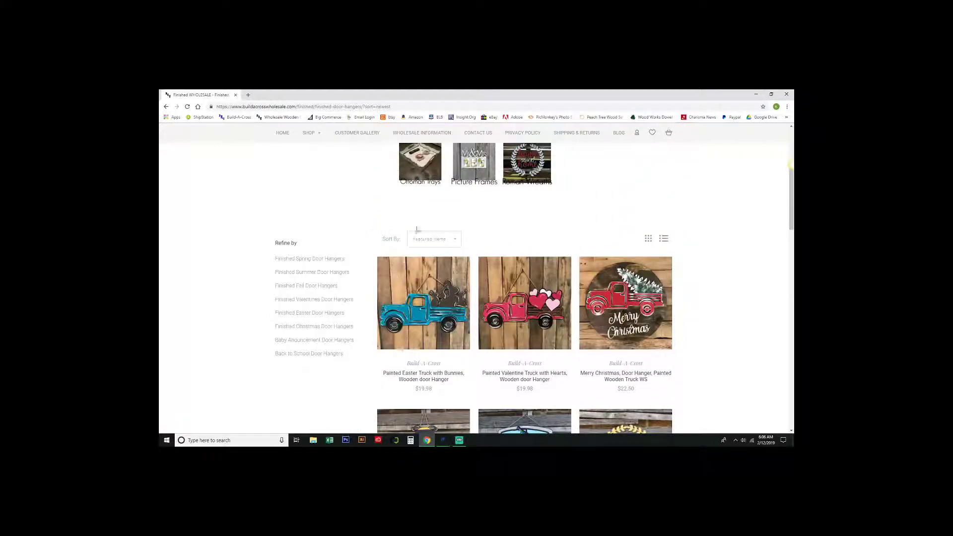
pyautogui.scroll(-2, 584, 250)
pyautogui.scroll(-2, 588, 250)
pyautogui.scroll(-2, 633, 253)
pyautogui.scroll(-3, 680, 258)
pyautogui.scroll(-2, 681, 259)
pyautogui.scroll(-1, 680, 258)
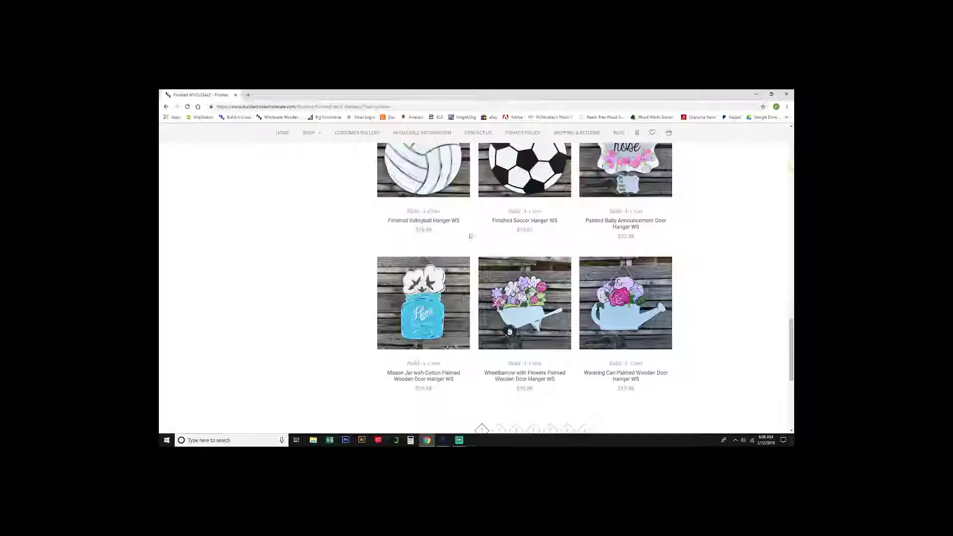
pyautogui.scroll(2, 522, 282)
pyautogui.scroll(2, 435, 294)
pyautogui.scroll(3, 435, 294)
pyautogui.scroll(3, 506, 288)
pyautogui.scroll(3, 585, 279)
pyautogui.scroll(3, 595, 281)
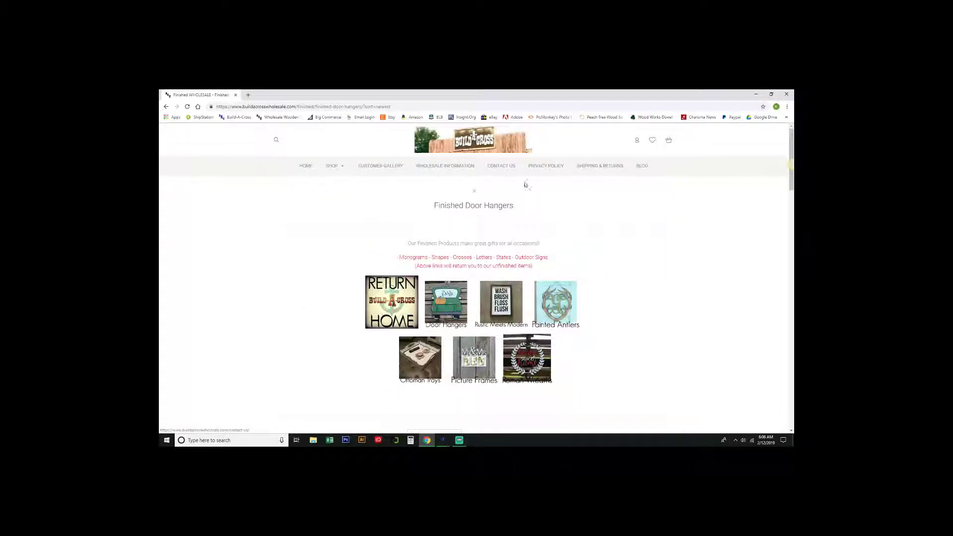
pyautogui.scroll(-3, 604, 273)
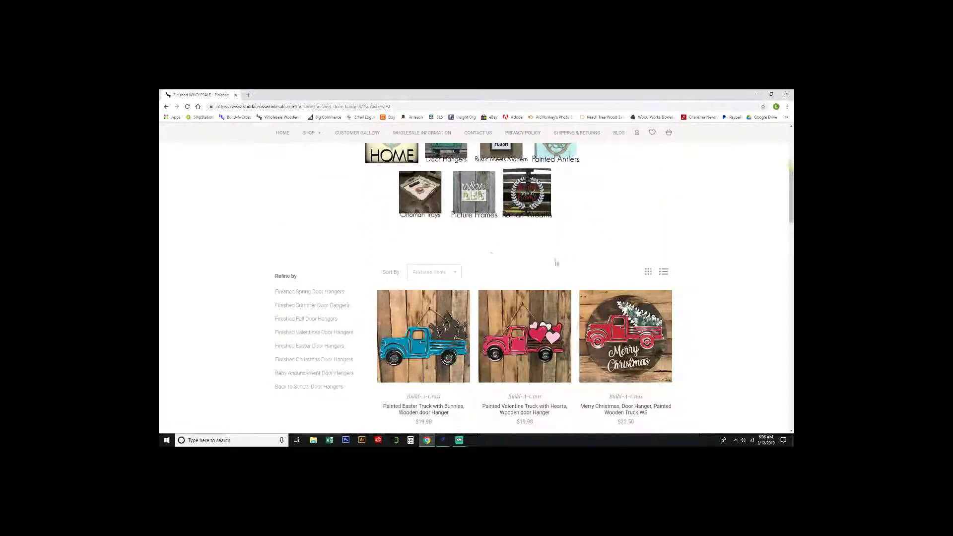
pyautogui.scroll(-1, 491, 253)
pyautogui.scroll(-2, 370, 242)
pyautogui.scroll(-2, 340, 256)
pyautogui.scroll(1, 351, 266)
pyautogui.scroll(3, 354, 269)
pyautogui.scroll(3, 353, 270)
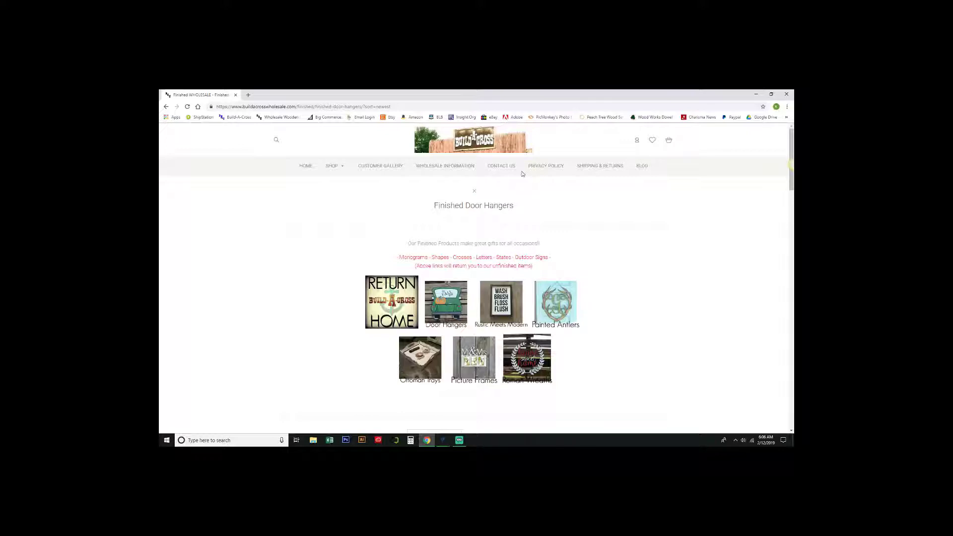
# Open CONTACT US from the navigation bar, then go back via HOME
pyautogui.click(503, 169)
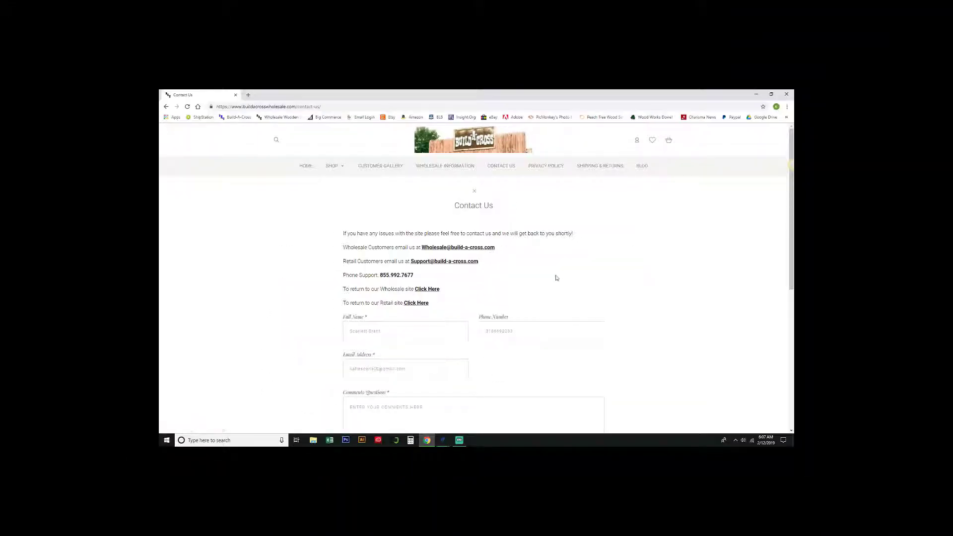
pyautogui.scroll(-1, 552, 276)
pyautogui.scroll(1, 551, 277)
pyautogui.click(306, 166)
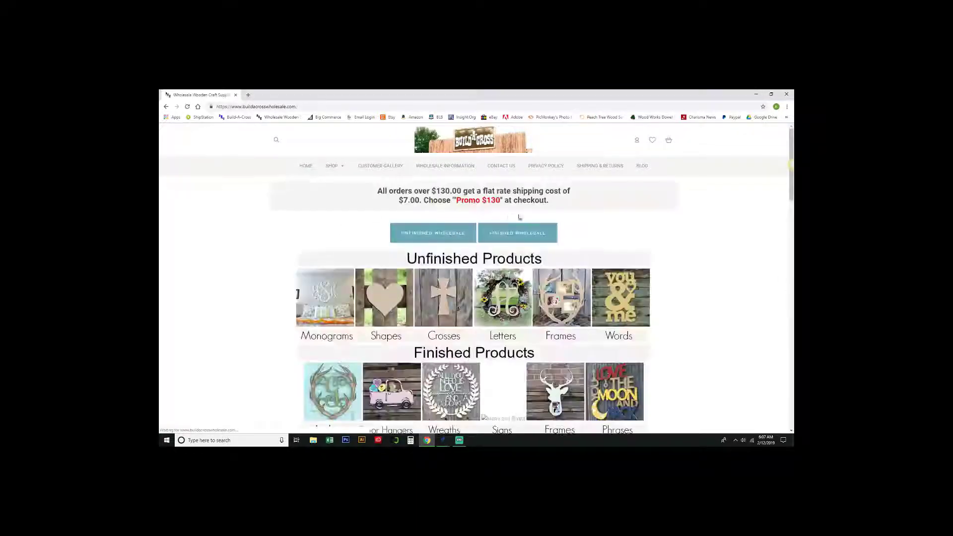